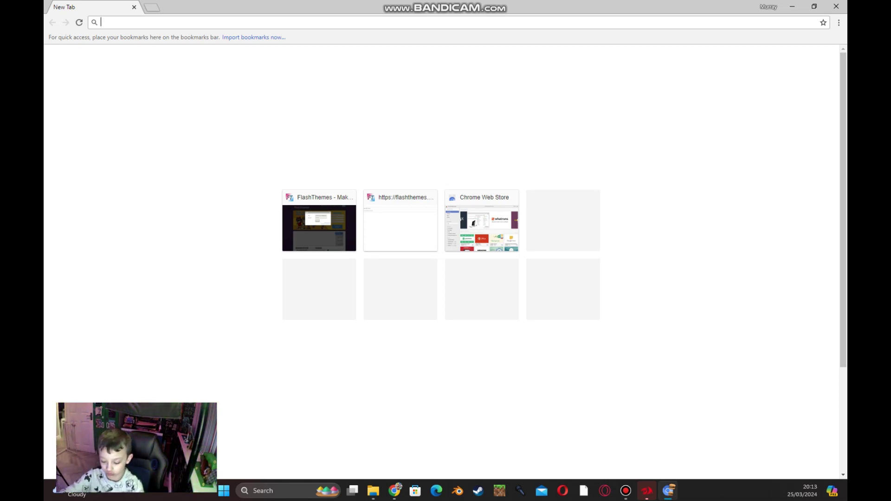
text(flas)
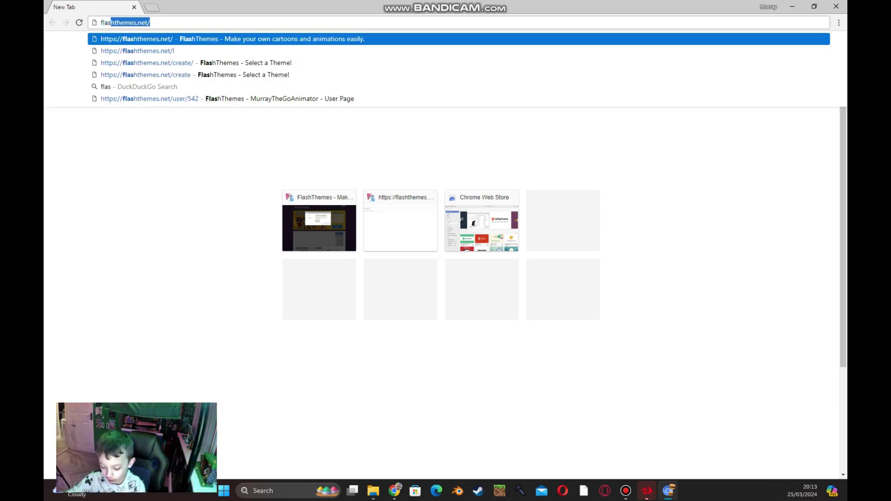
text(hthemes.)
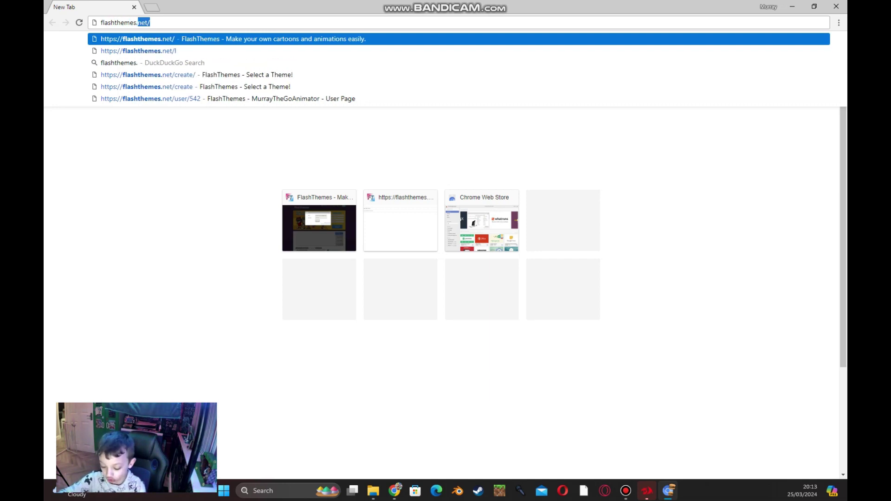
text(net)
- Load flashthemes.net and choose to make a video from scratch
key(Return)
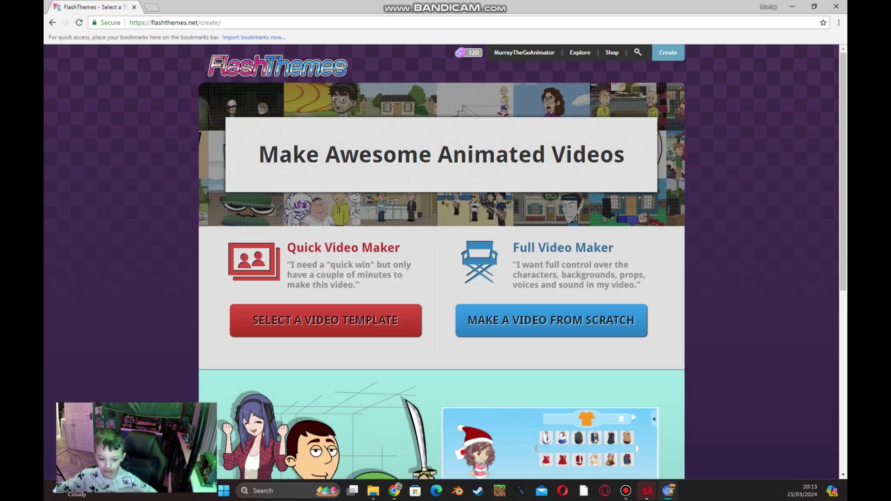
scroll(442, 279, down, 1)
click(551, 273)
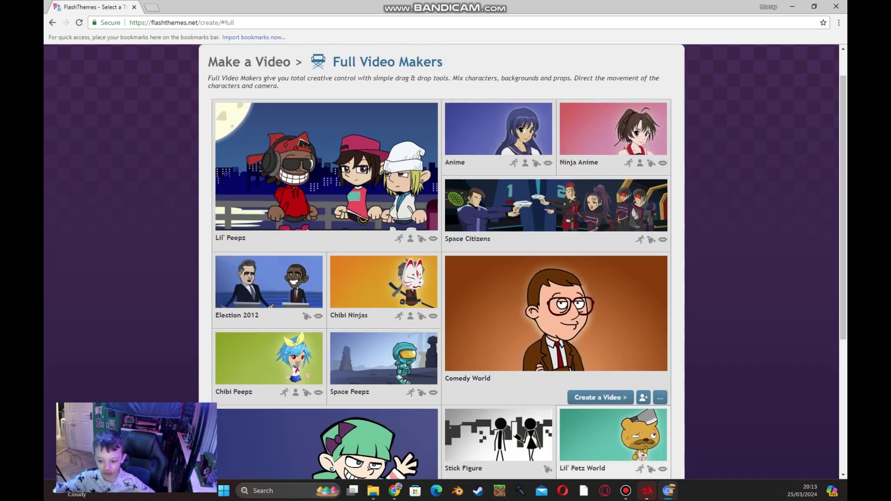
- Start a new video in the Comedy World full video maker
click(600, 396)
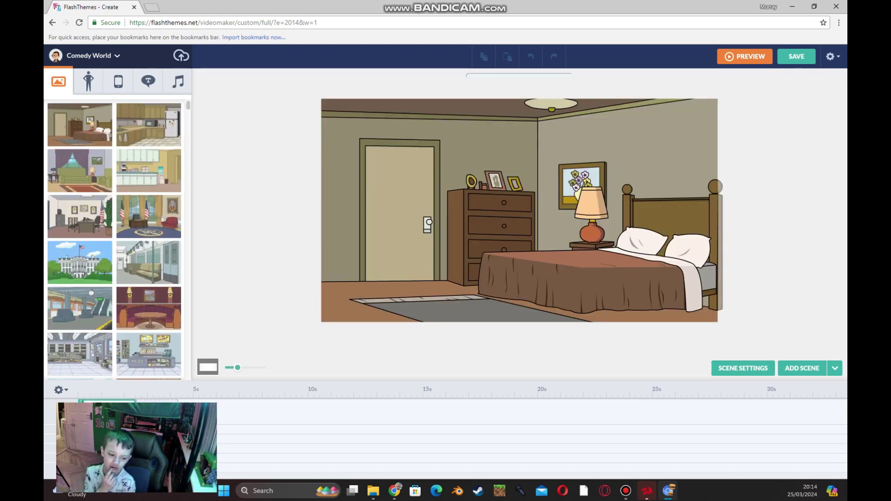
- Switch the library to Cartoon Classics and apply its orange-and-yellow sunburst background
click(84, 55)
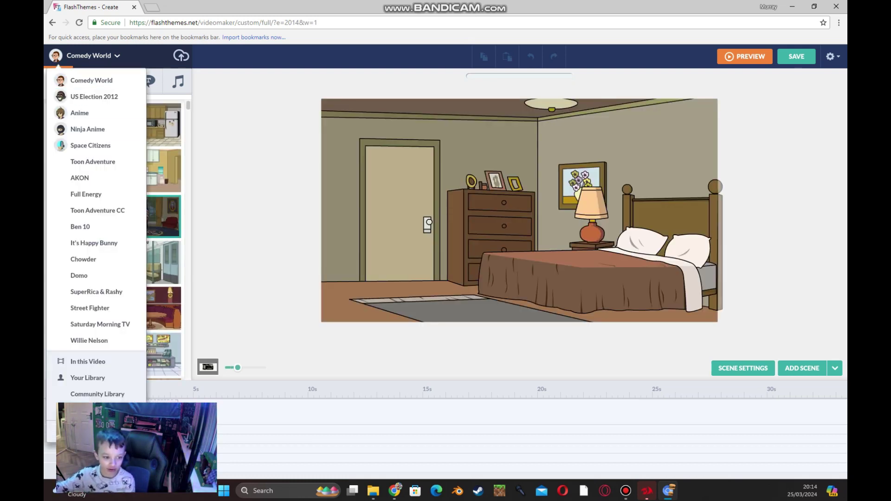
click(83, 55)
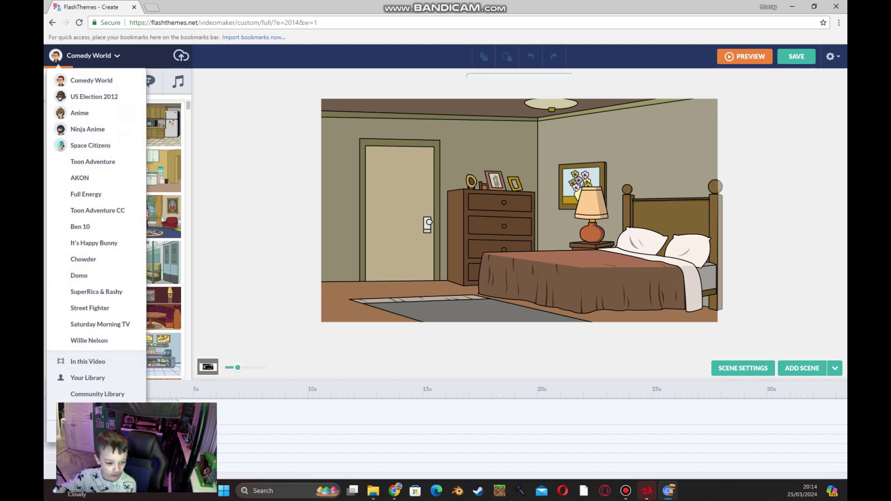
click(84, 54)
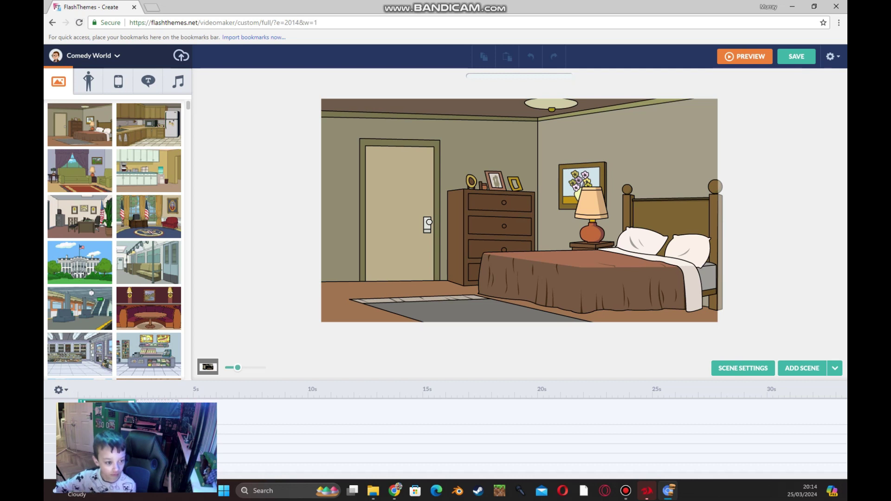
click(83, 55)
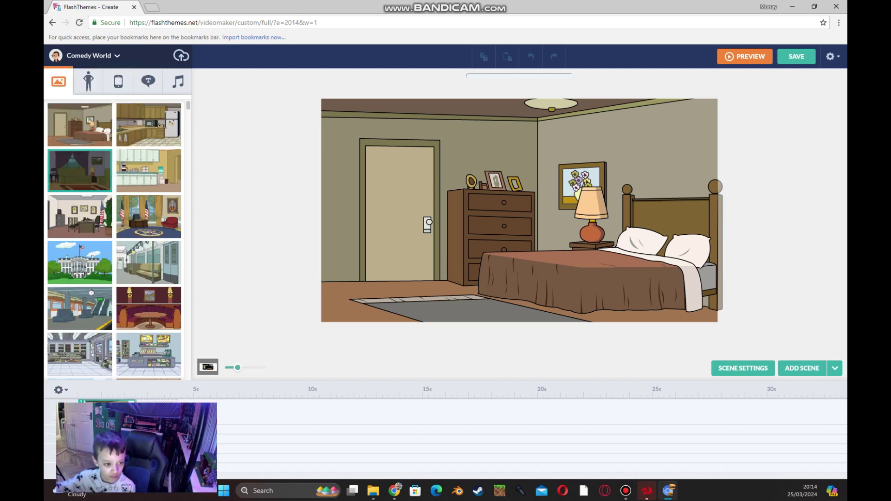
click(84, 55)
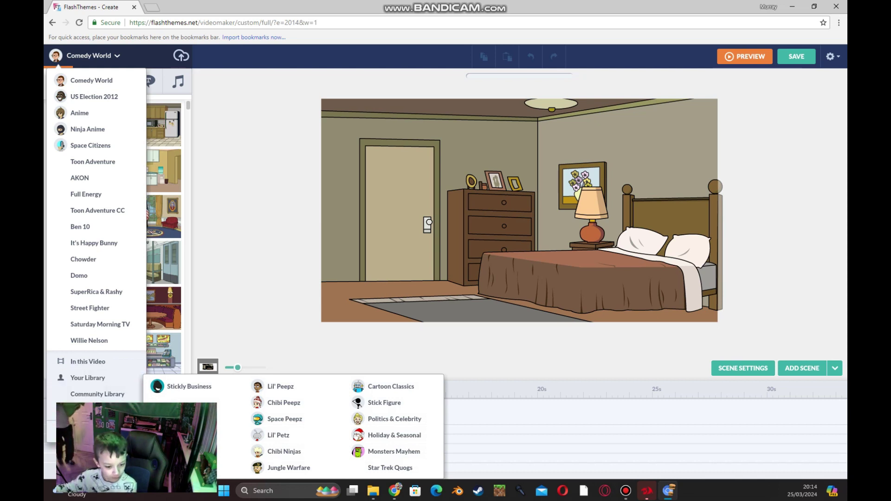
click(390, 387)
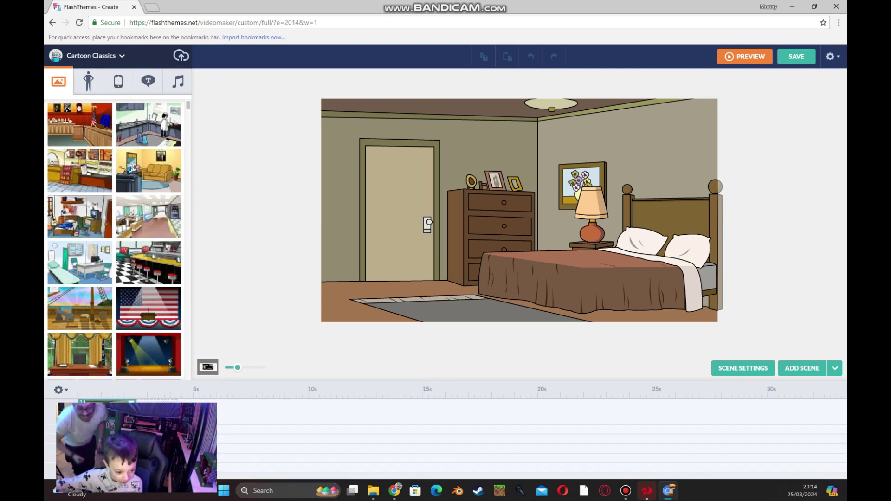
scroll(78, 220, down, 3)
scroll(78, 220, down, 3)
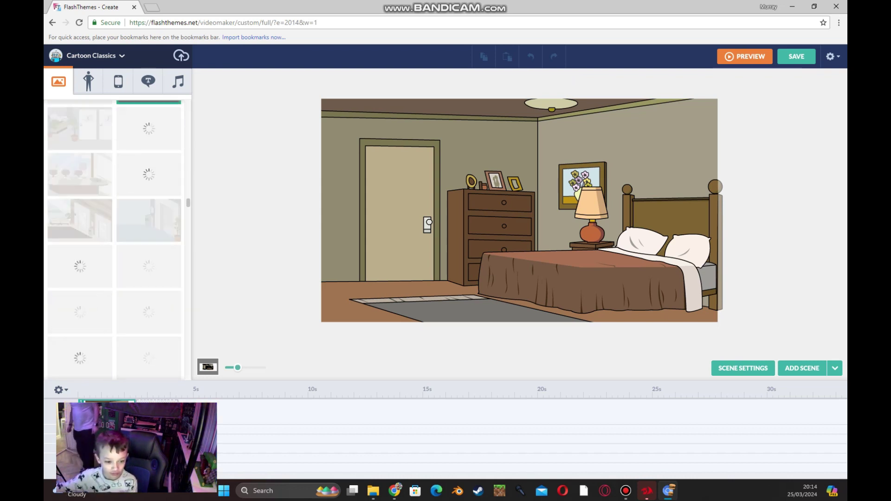
scroll(115, 240, down, 3)
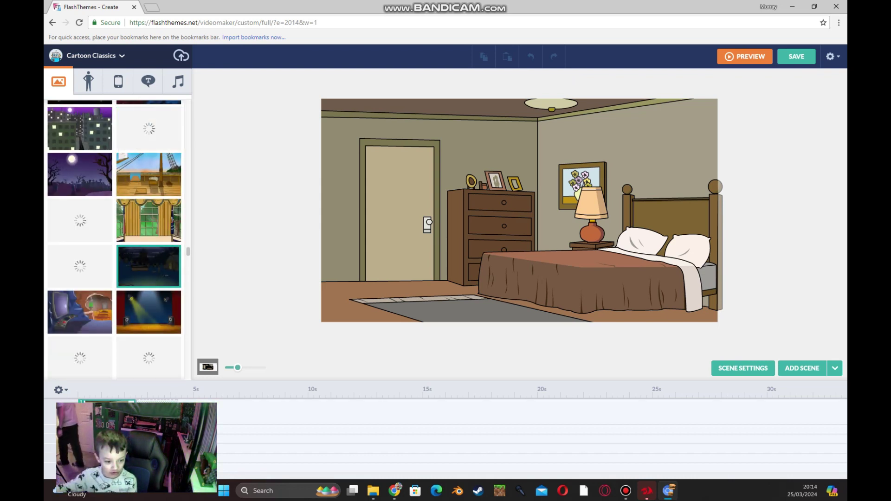
scroll(158, 272, down, 3)
scroll(159, 273, down, 3)
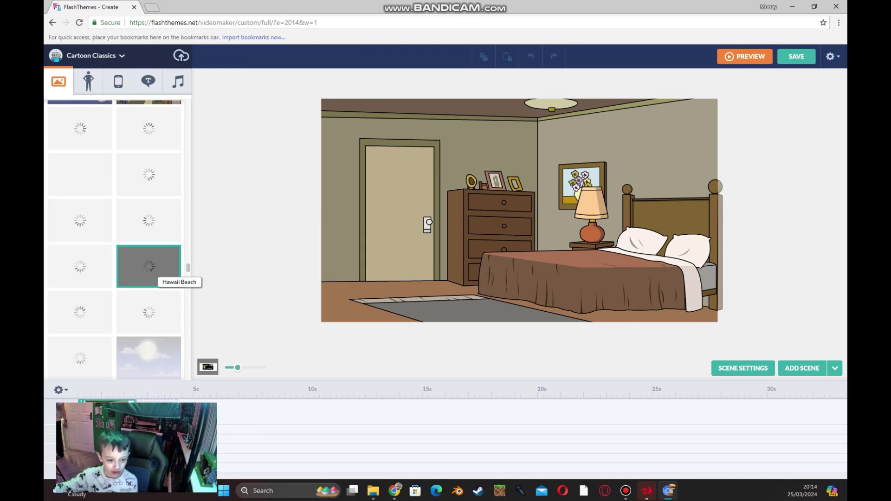
scroll(159, 273, down, 3)
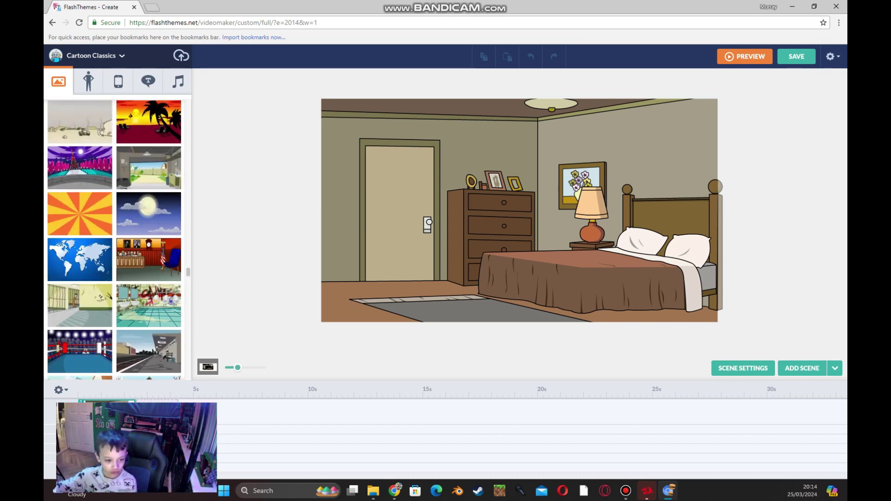
click(80, 213)
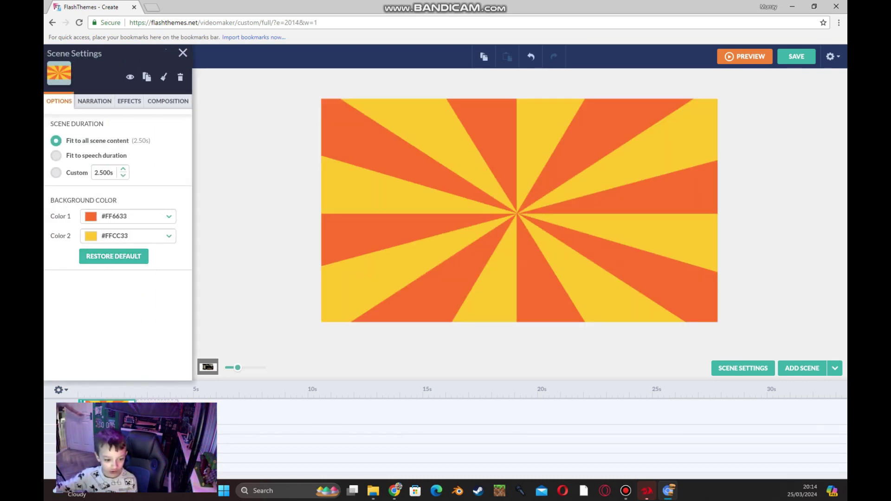
- Set the sunburst's Color 1 and Color 2 to two different blues, then close Scene Settings
click(132, 235)
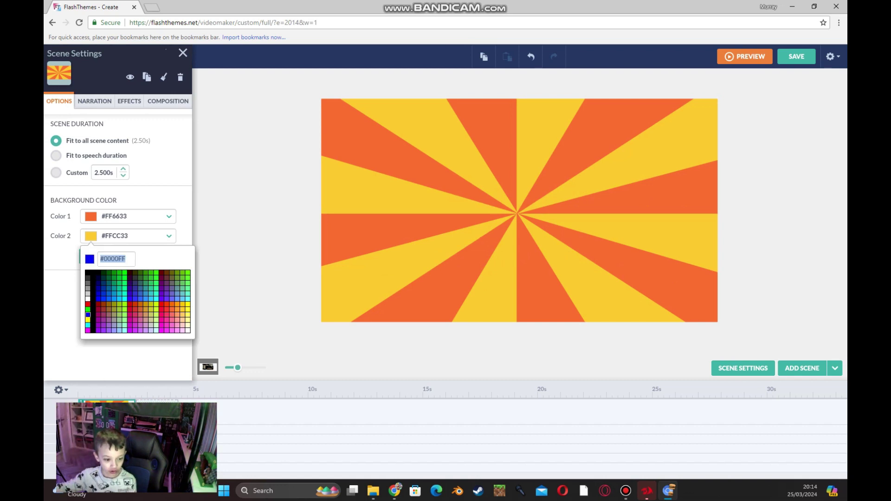
click(86, 316)
click(132, 215)
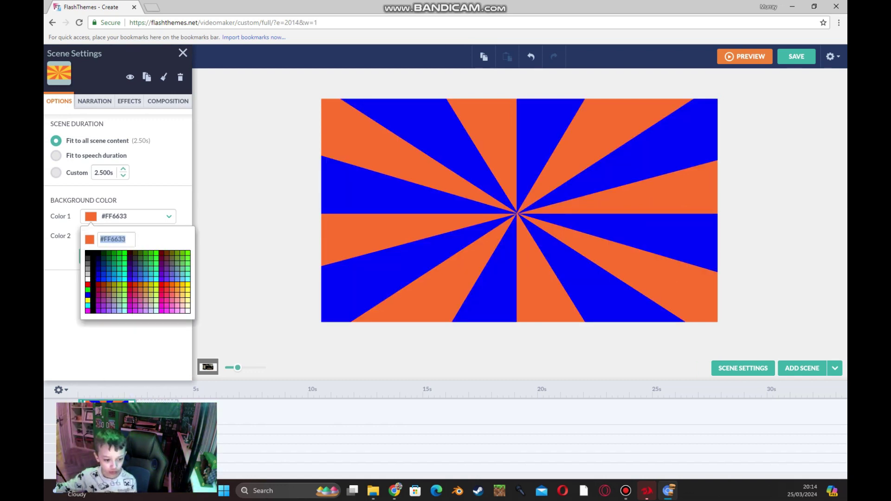
click(132, 216)
key(Return)
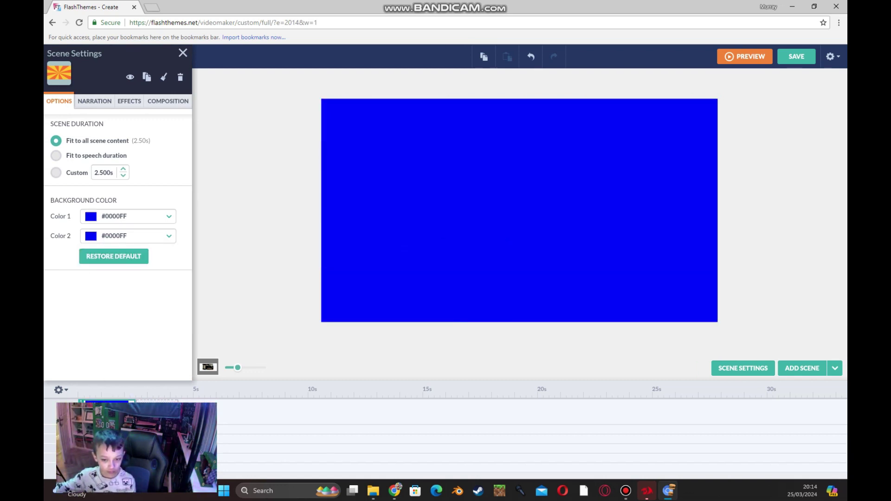
click(132, 235)
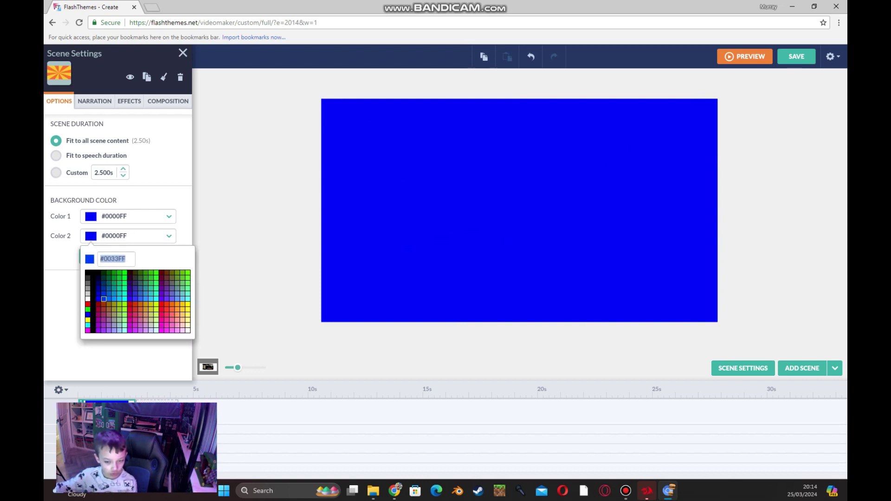
click(103, 298)
click(133, 235)
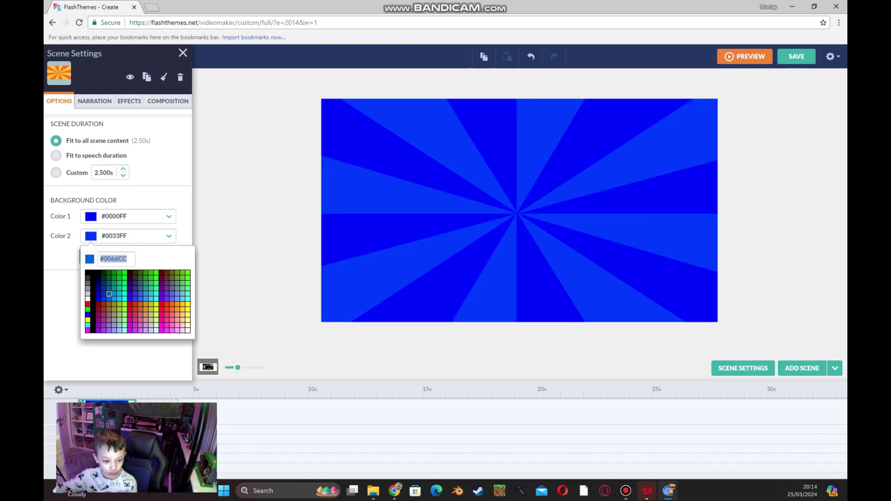
click(109, 294)
click(183, 53)
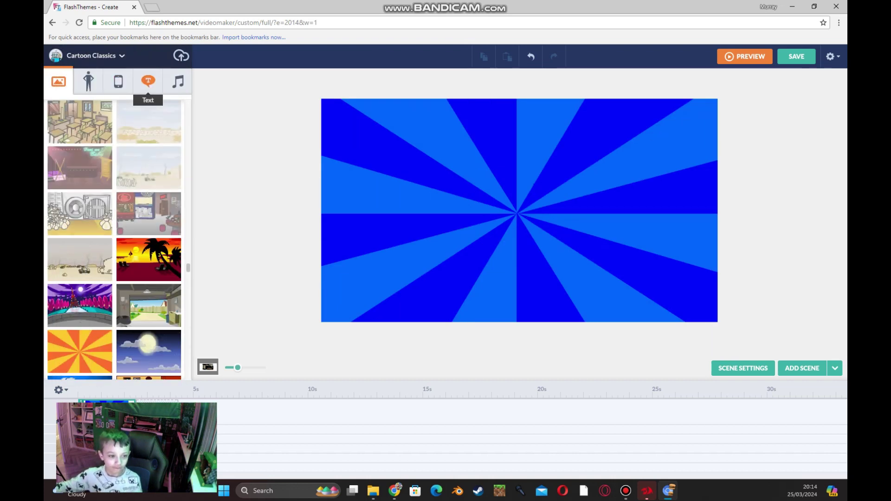
- Add the blond boy from the stock characters and scale him up
click(88, 82)
click(136, 122)
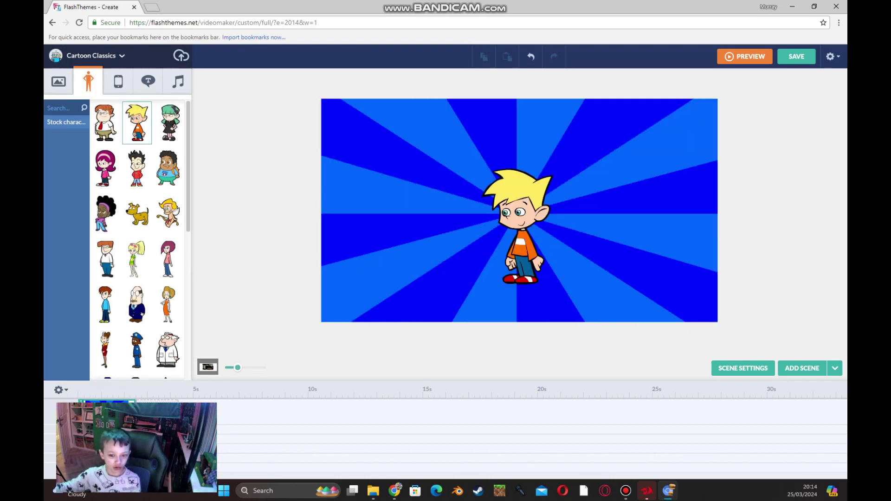
click(519, 229)
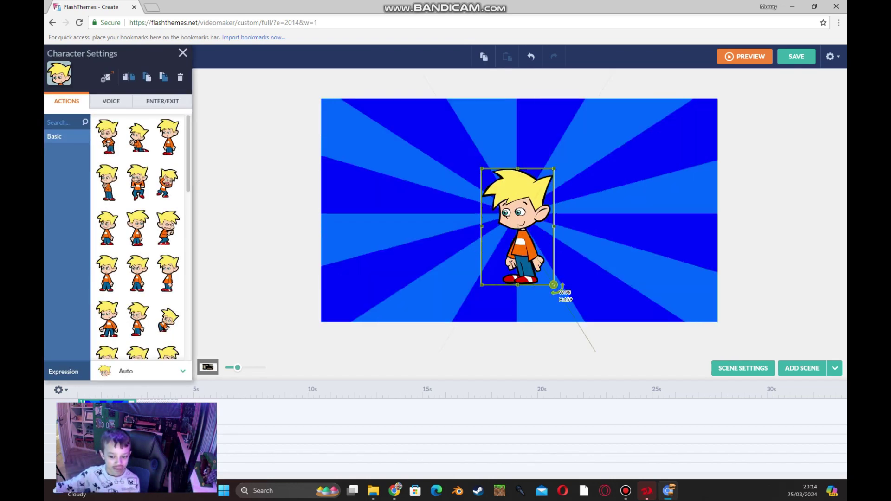
drag(553, 284, 592, 345)
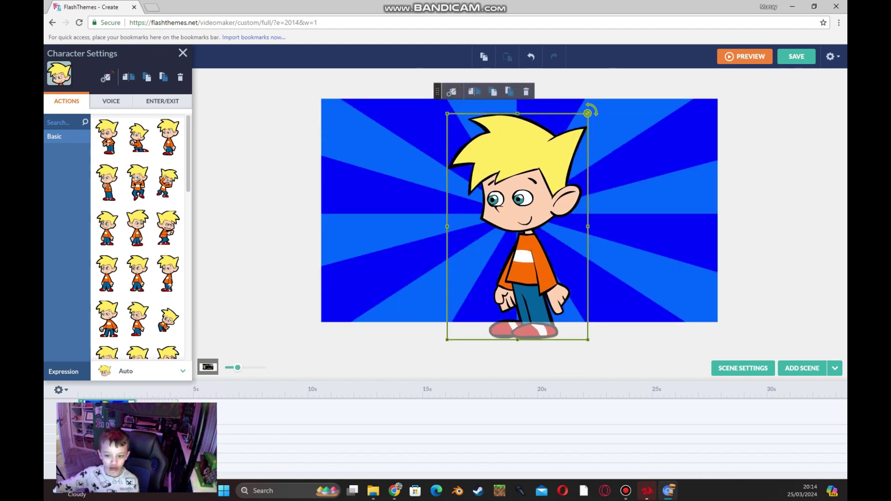
drag(589, 110, 592, 113)
key(Escape)
- Undo the stray resize and enlarge the boy again to a close-up filling the scene
click(585, 132)
mouse_move(590, 112)
mouse_down()
mouse_move(591, 91)
mouse_move(591, 103)
mouse_up()
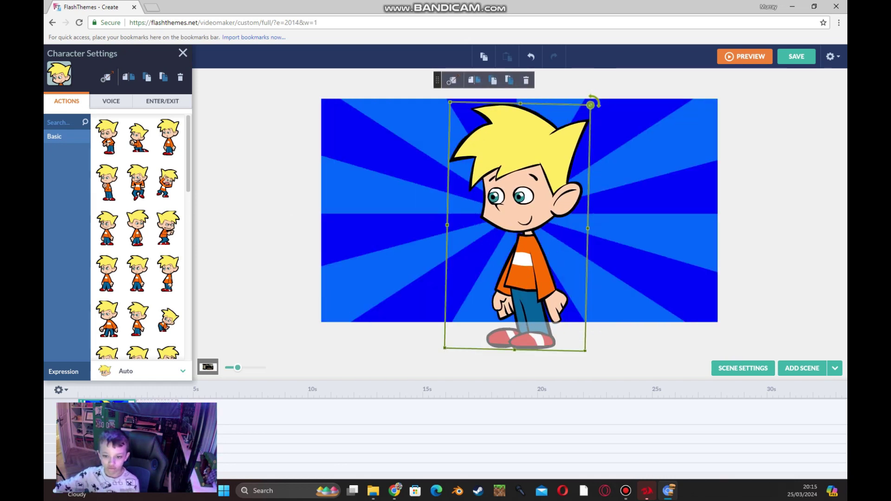
drag(515, 244, 500, 240)
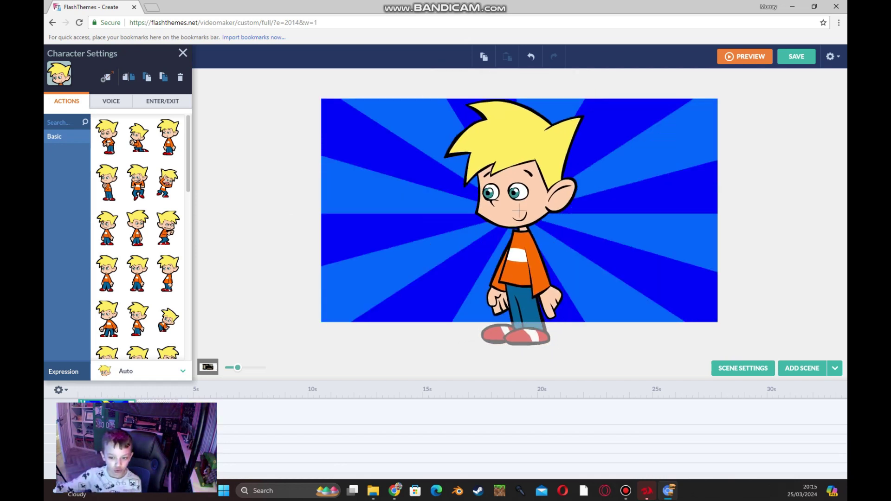
key(ctrl+z)
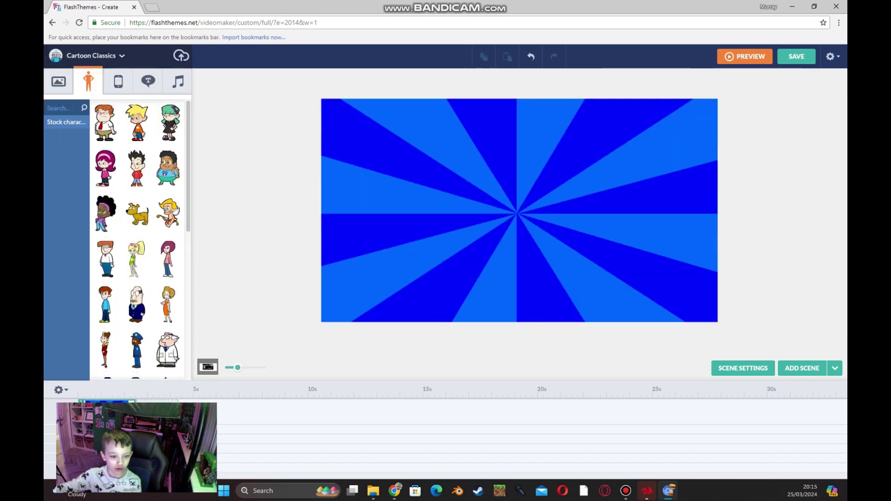
click(533, 279)
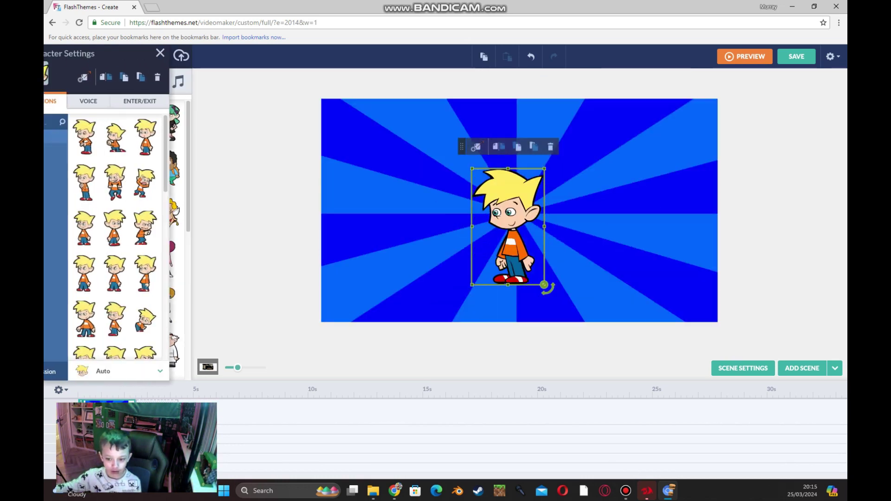
drag(541, 285, 578, 351)
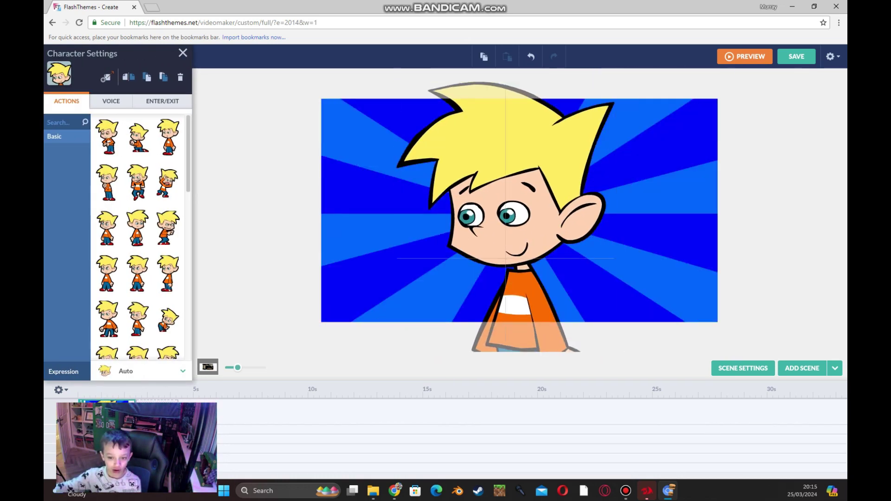
click(140, 372)
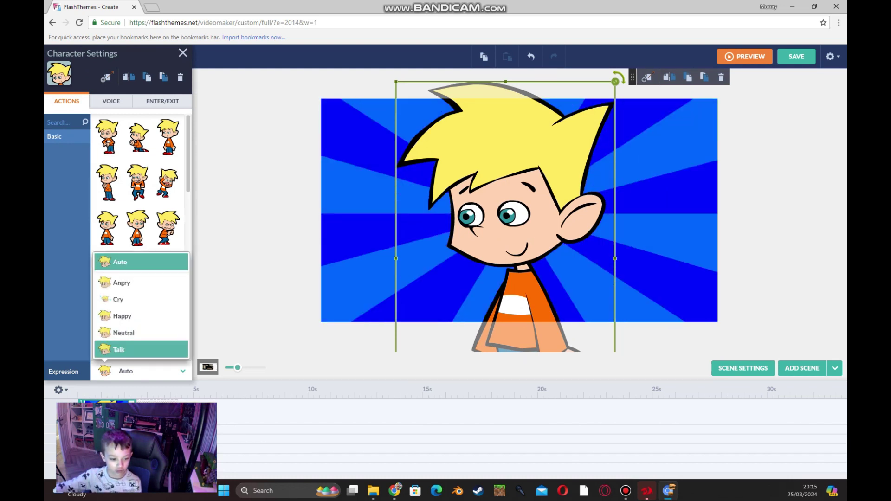
- Set the boy to Talk and add a male English text-to-speech voice saying 'This Is My Lucky Day'
click(119, 350)
click(111, 100)
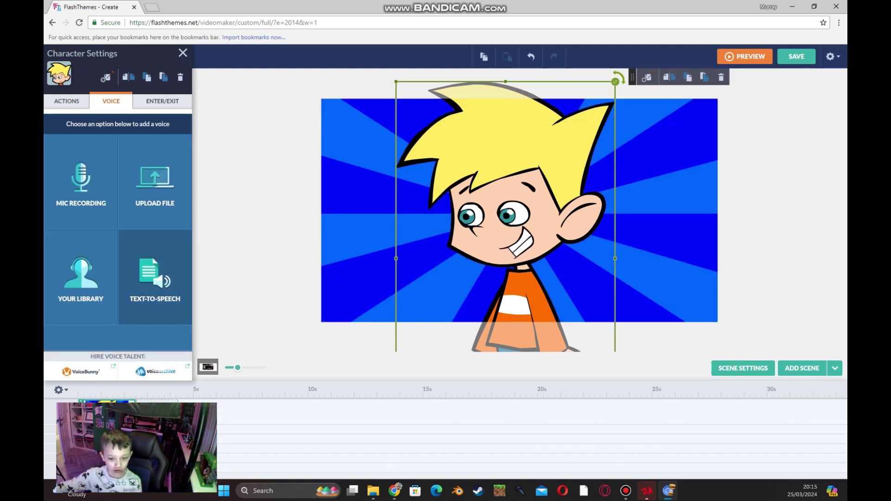
click(155, 279)
text(This Is My Lucky Day)
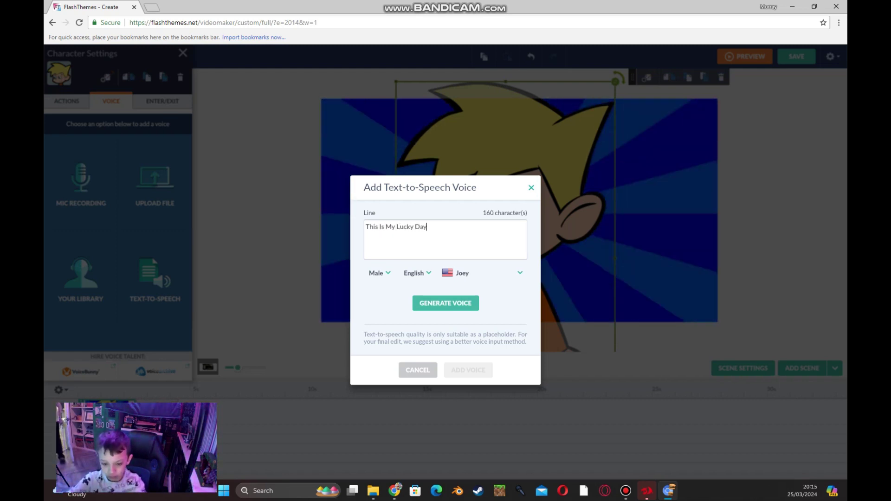
click(446, 303)
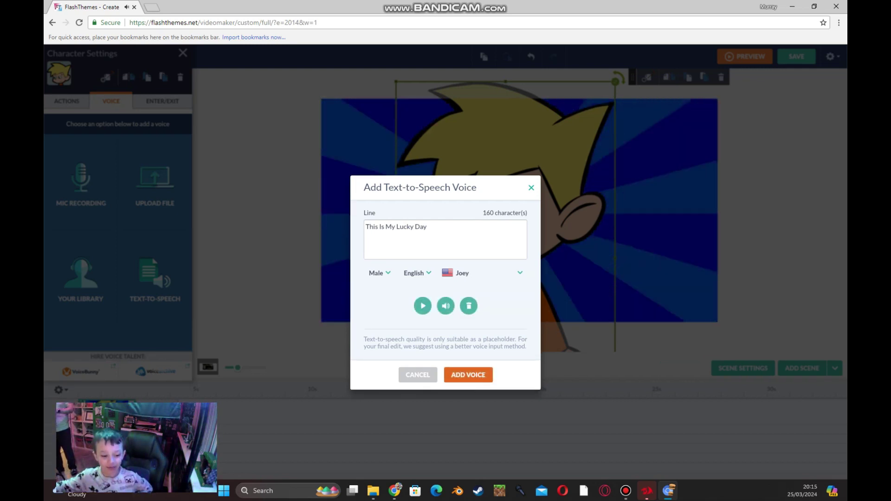
click(468, 375)
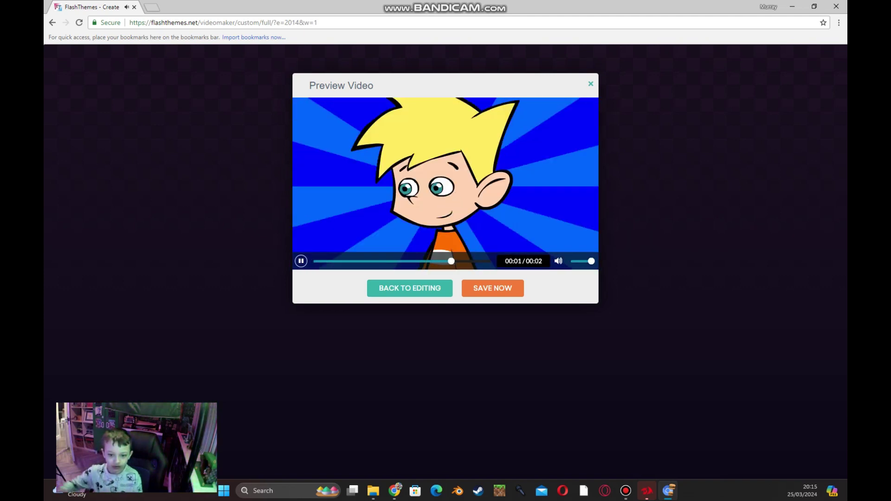
click(409, 288)
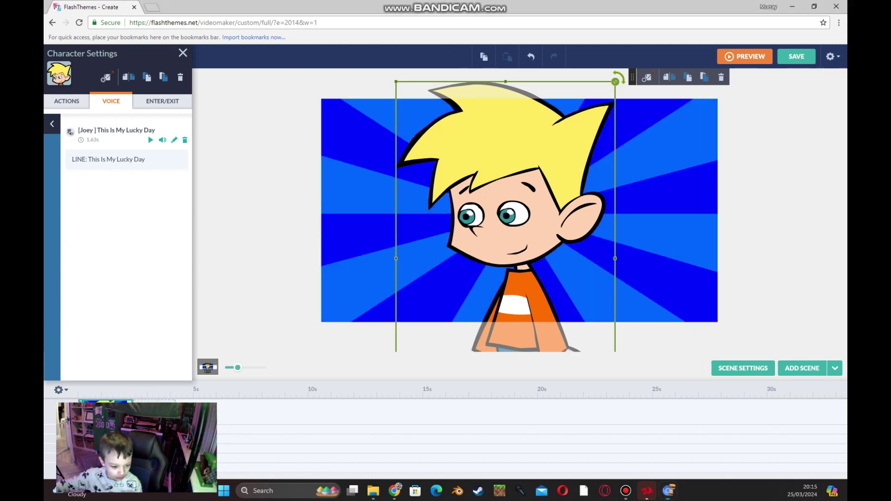
right_click(119, 315)
- Fit the scene length to the speech duration
right_click(208, 368)
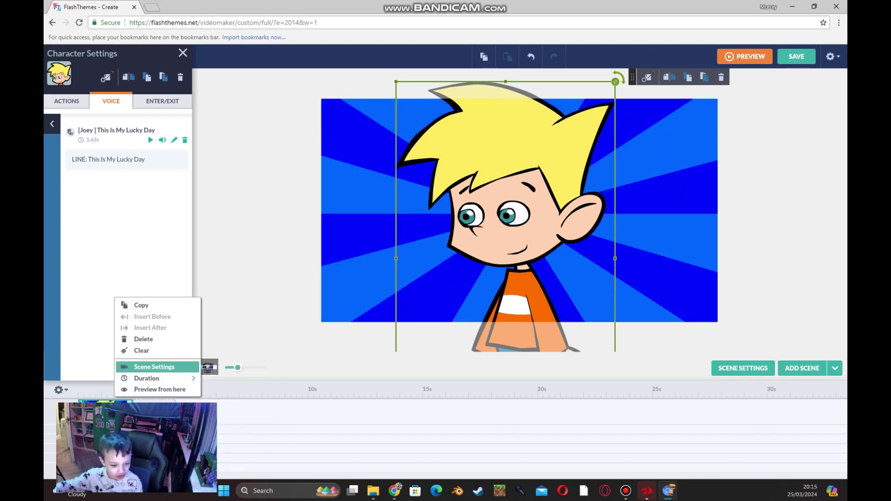
click(237, 390)
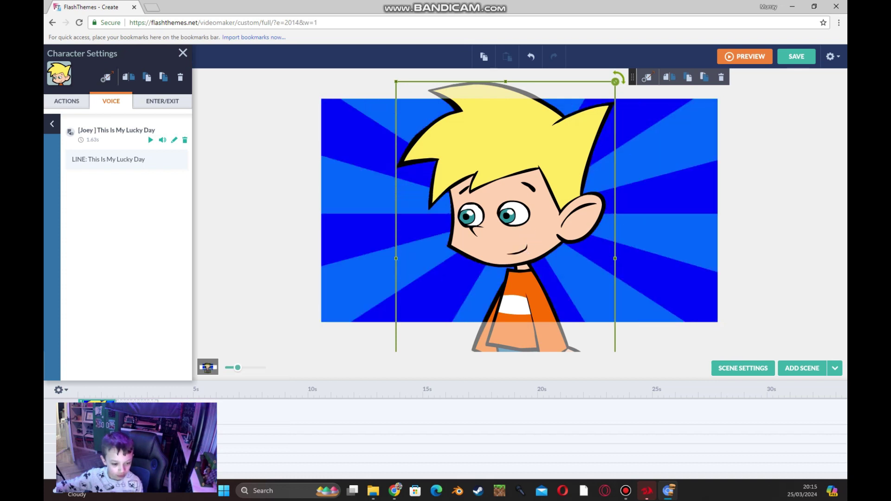
click(185, 140)
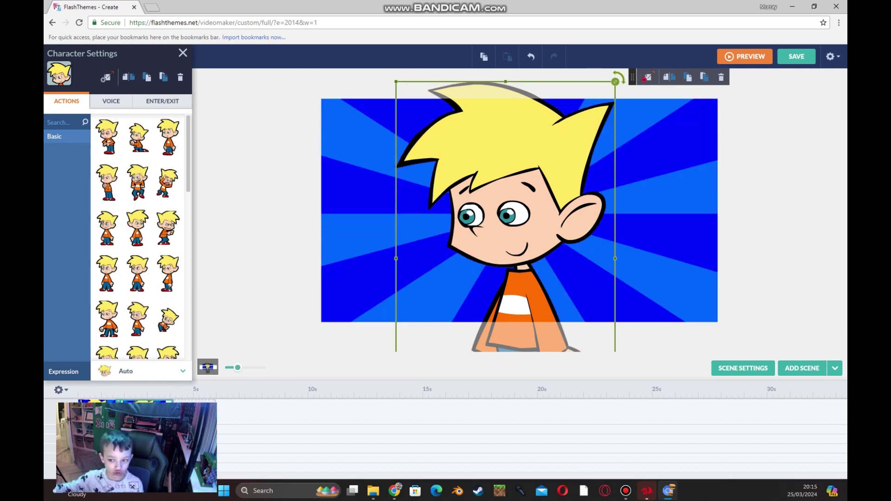
- Give the boy a walk action moving him left off-scene, and preview the video
mouse_move(525, 207)
mouse_down()
mouse_move(456, 208)
mouse_move(168, 246)
mouse_up()
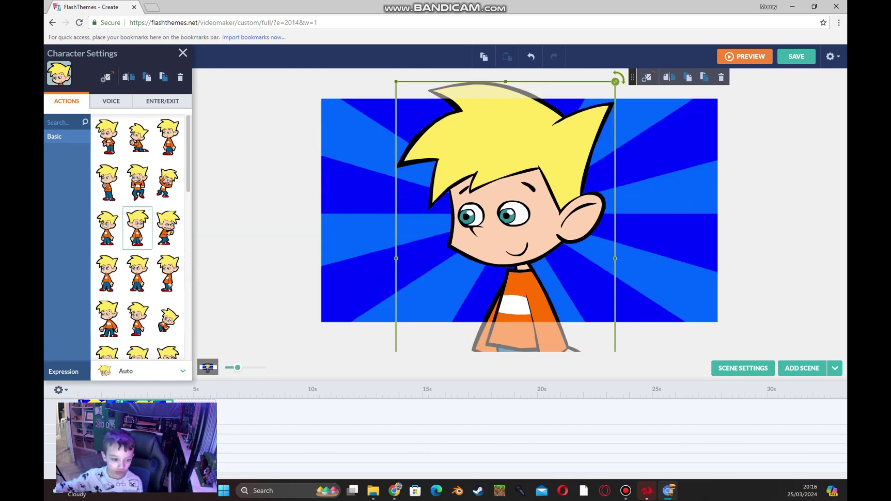
scroll(168, 246, down, 5)
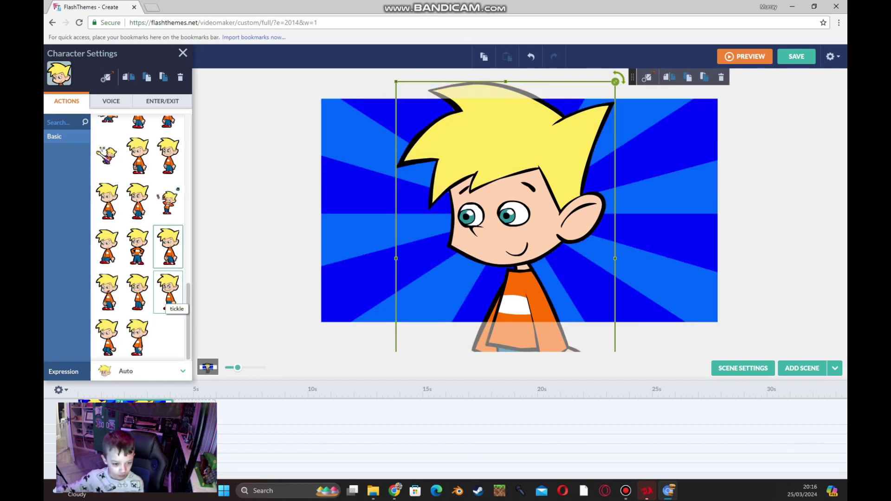
click(107, 337)
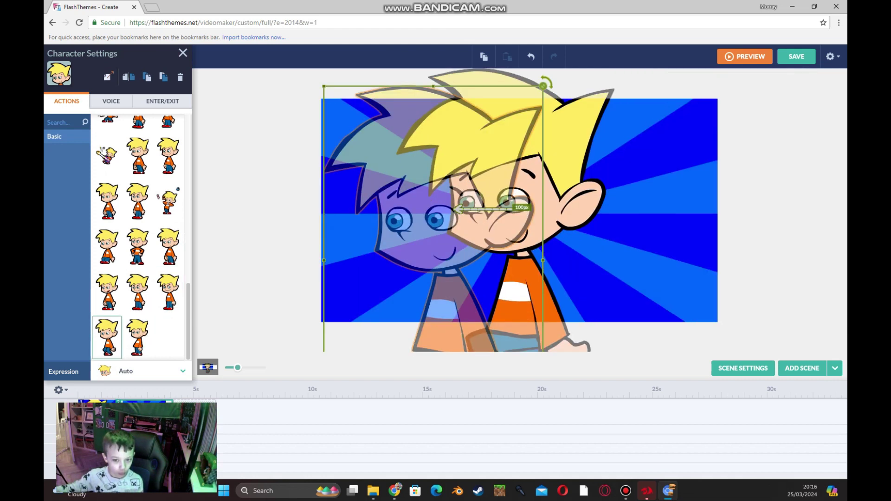
drag(455, 208, 280, 211)
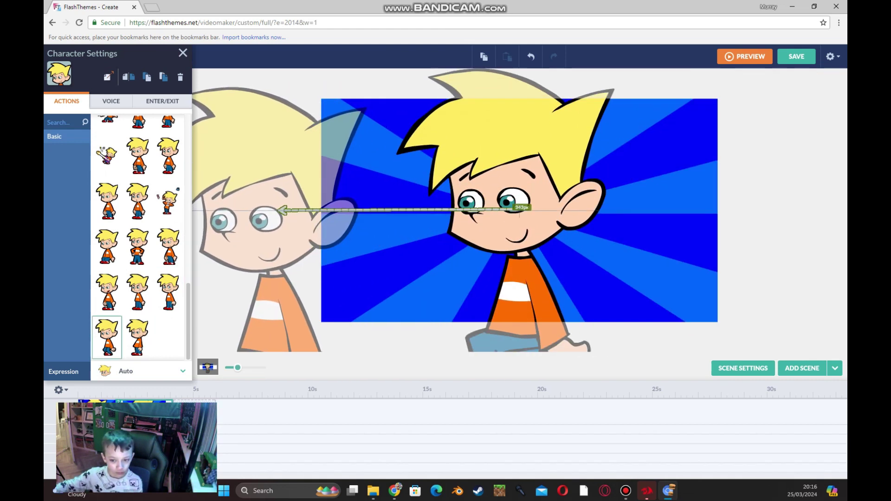
drag(280, 211, 230, 211)
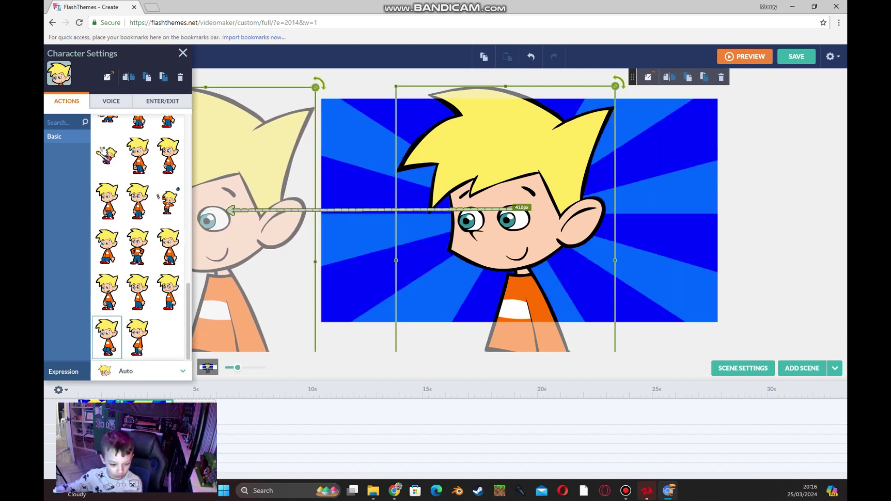
mouse_move(149, 401)
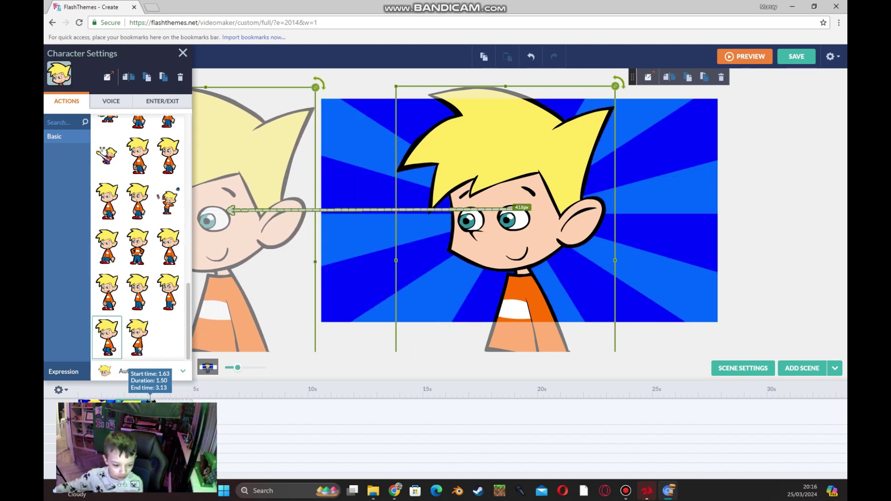
click(746, 57)
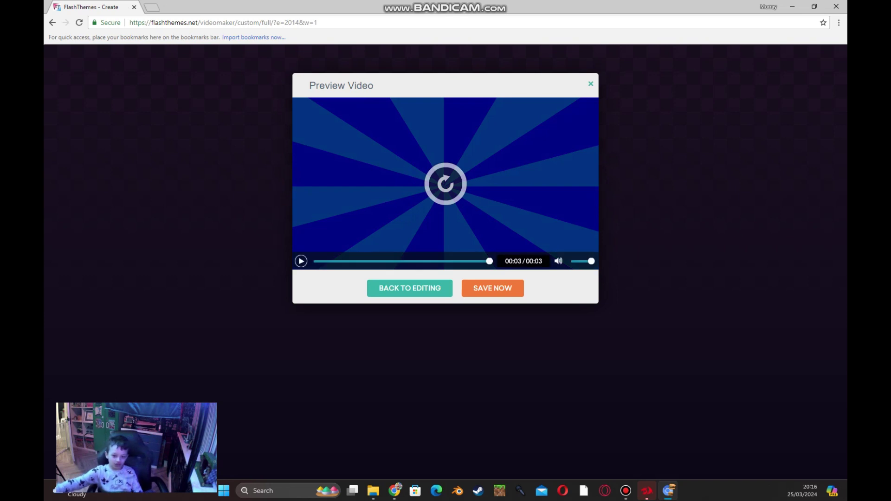
- Dismiss the Preview Video dialog with Escape
key(Escape)
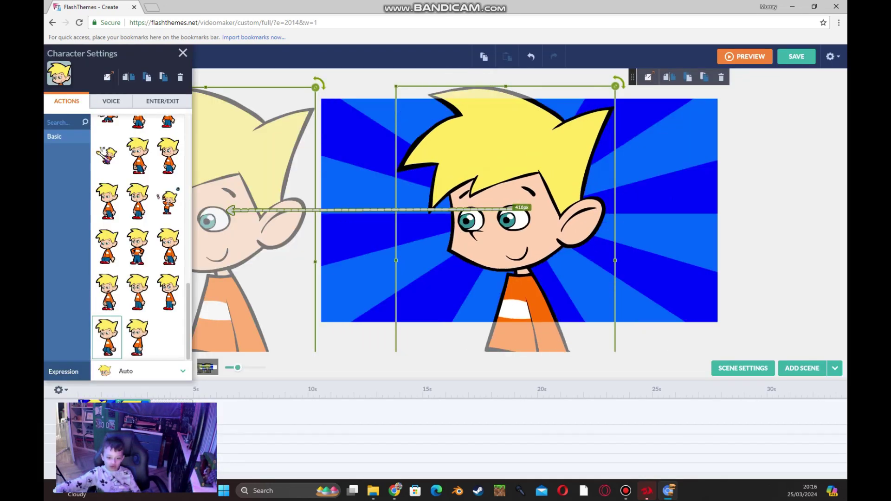